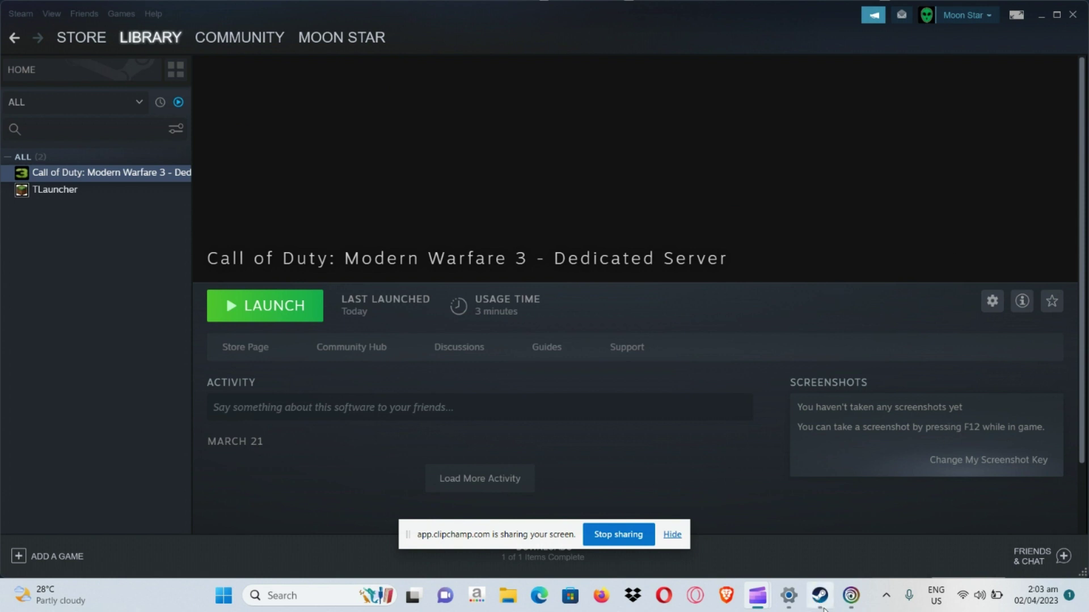
- Switch from the Steam library to Ubisoft Connect's News page via the taskbar
click(848, 597)
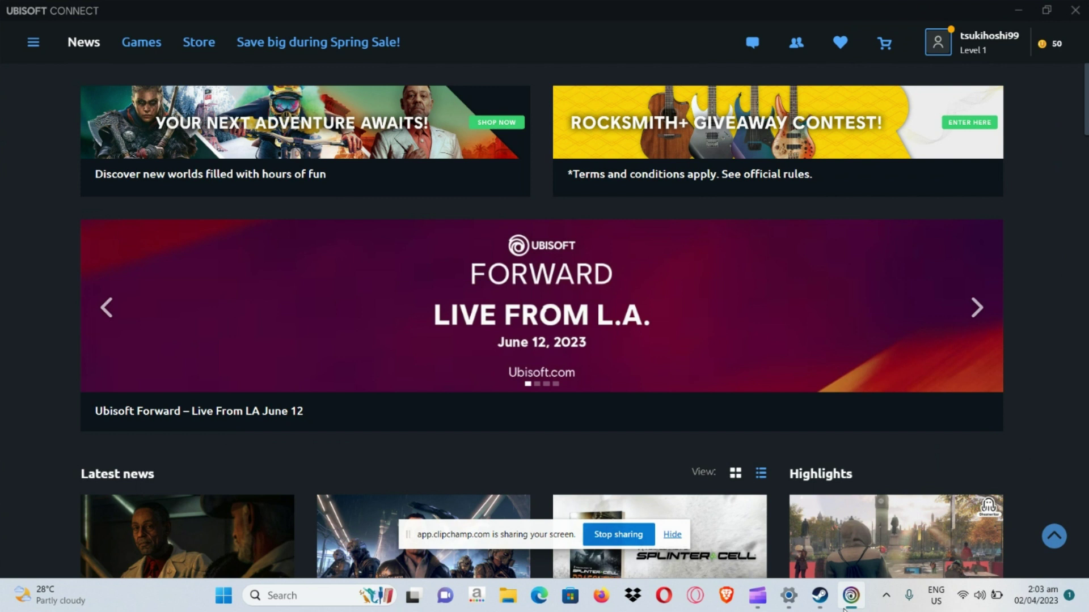
- Choose 'Activate a key' from the top-left menu to open the empty activation code dialog
click(41, 45)
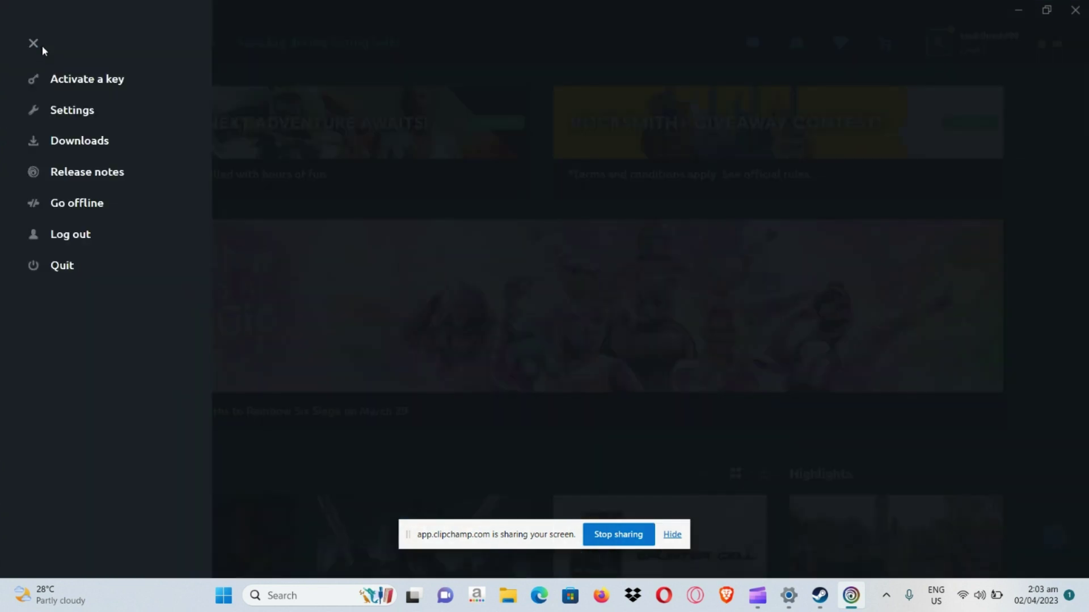
click(89, 87)
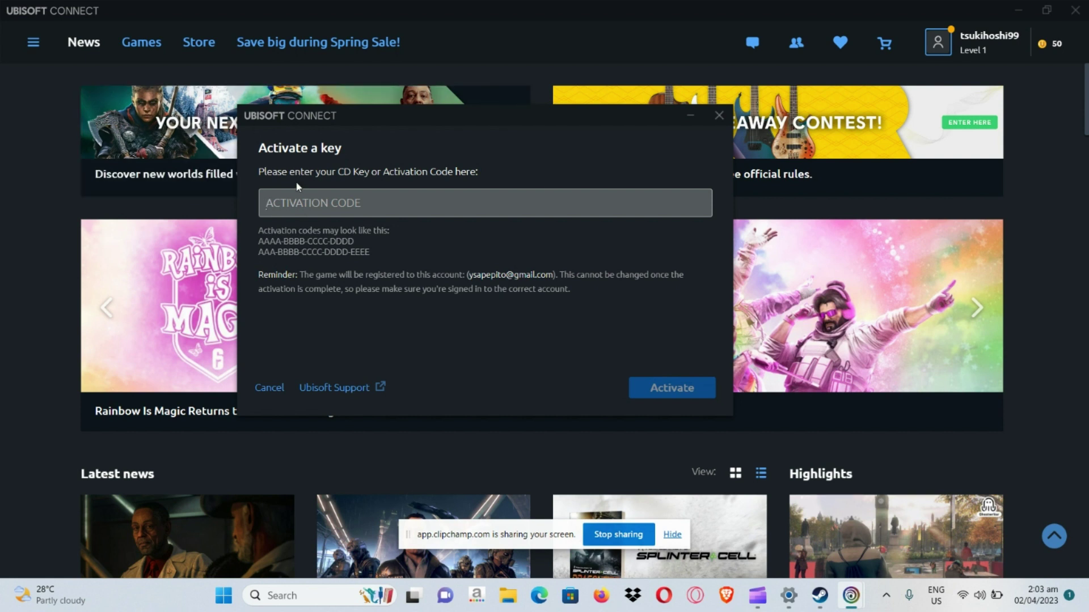
text(LAUNCH THE STEAM CLIENT AND NAVIGATE TO YOUR GAME LIBRARY. RIGH)
key(ctrl+a)
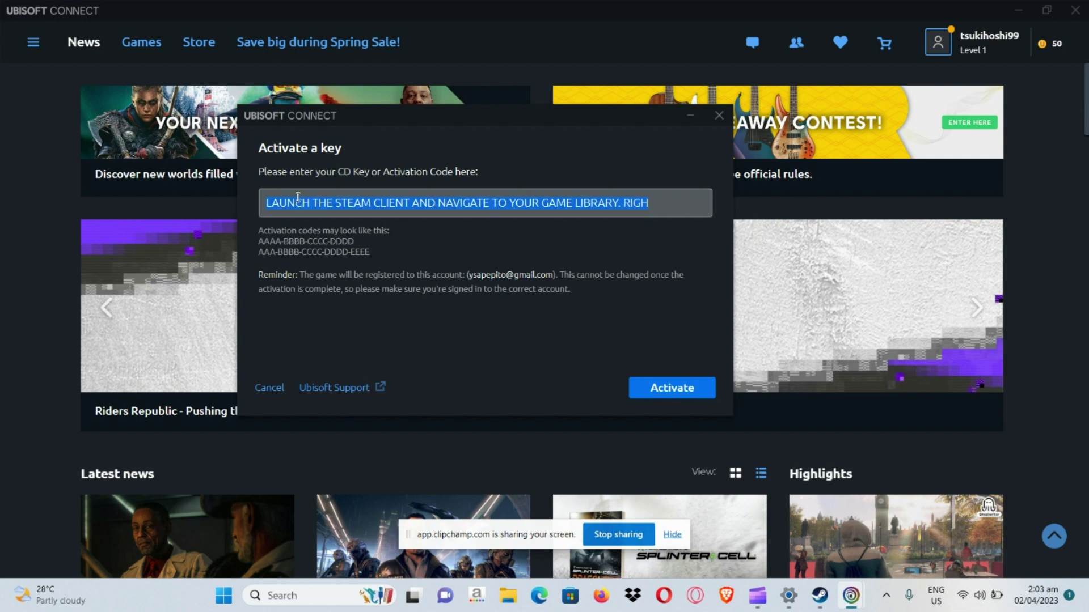
key(BackSpace)
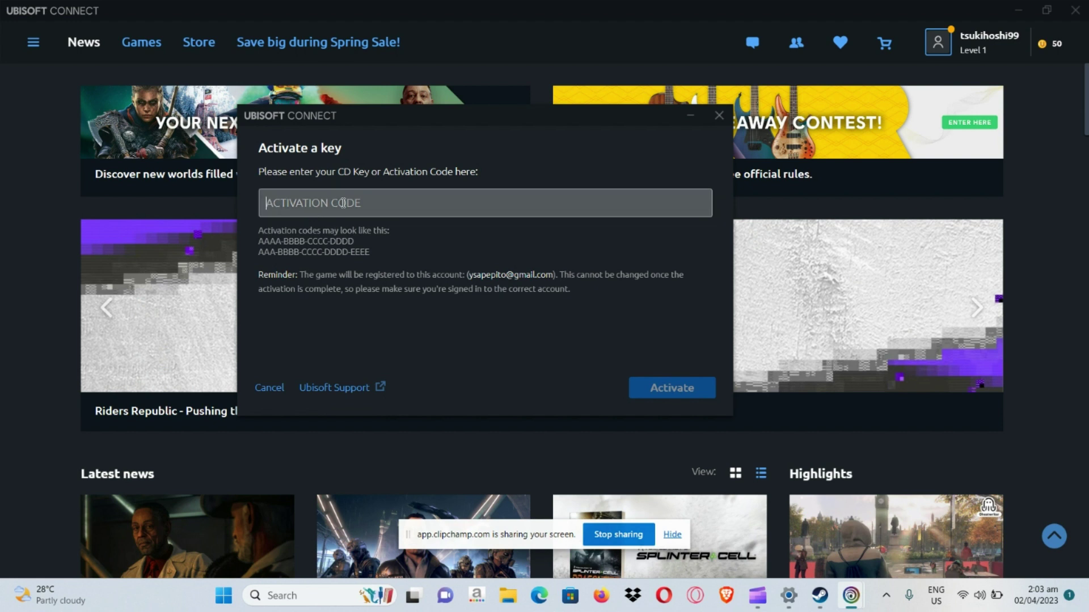
text(AAA)
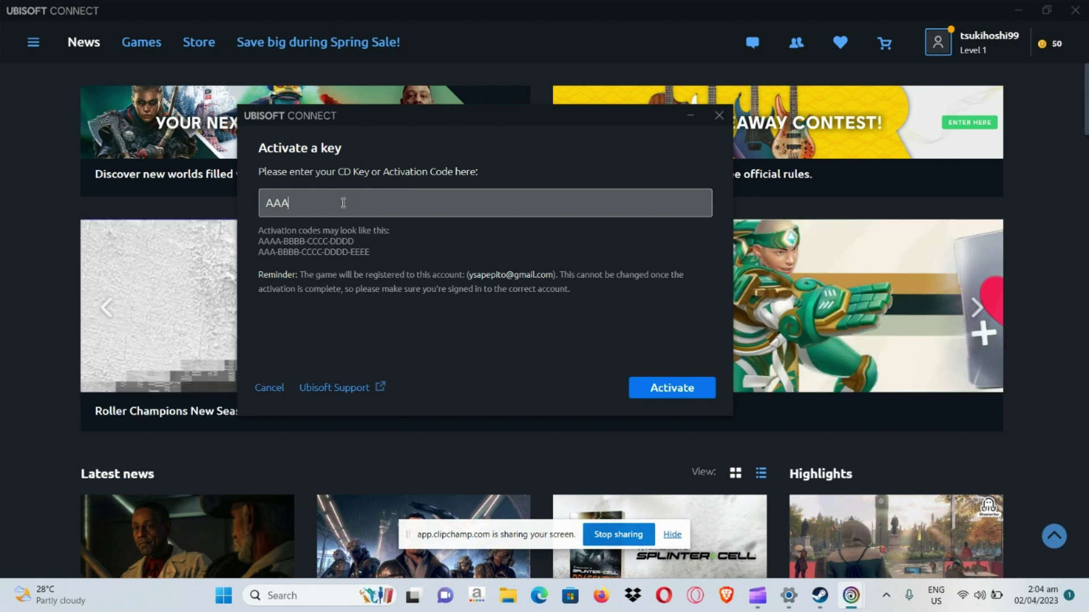
text(A-BBB)
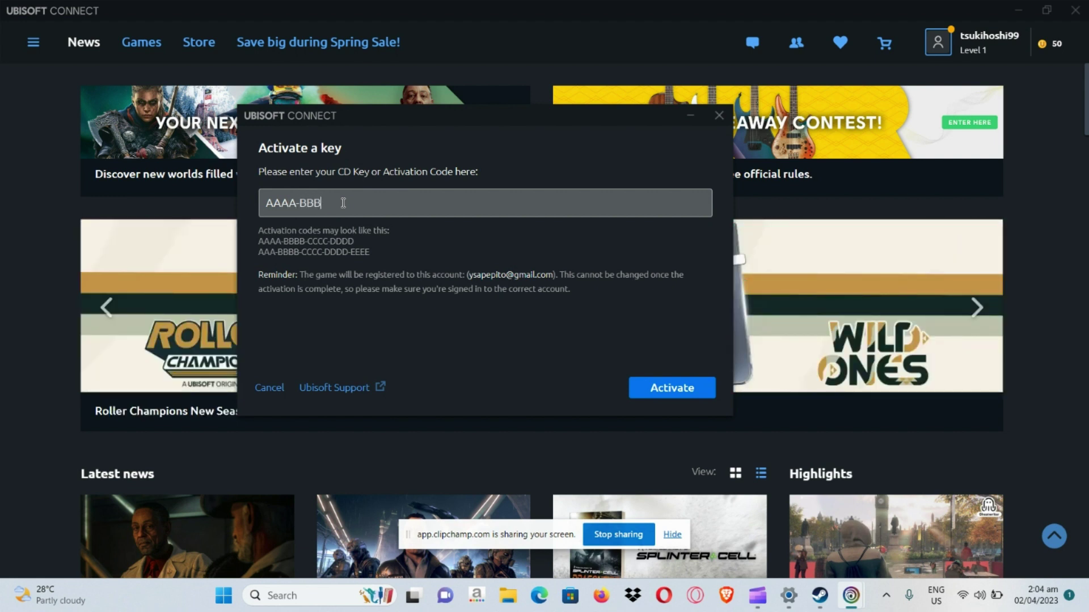
text(B-)
text(CCCC-)
text(DD)
text(DD)
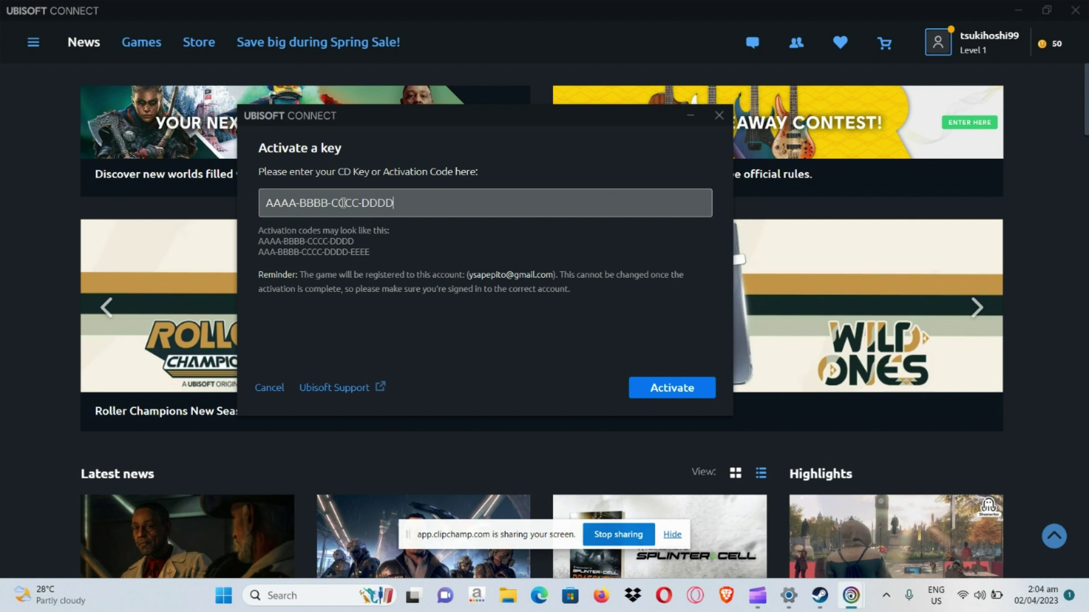